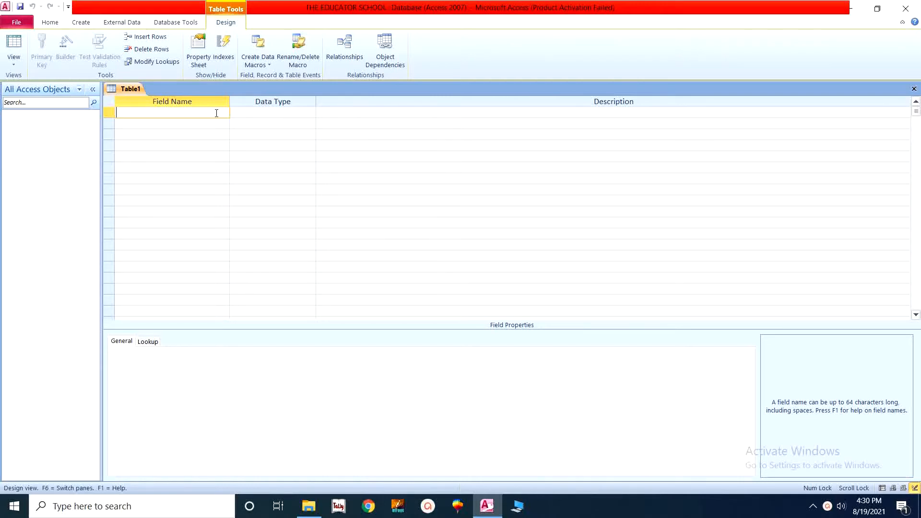
Step: Define the table's first field as Student_ID with the AutoNumber data type
text(Student_)
key(Caps_Lock)
text(ID)
key(Tab)
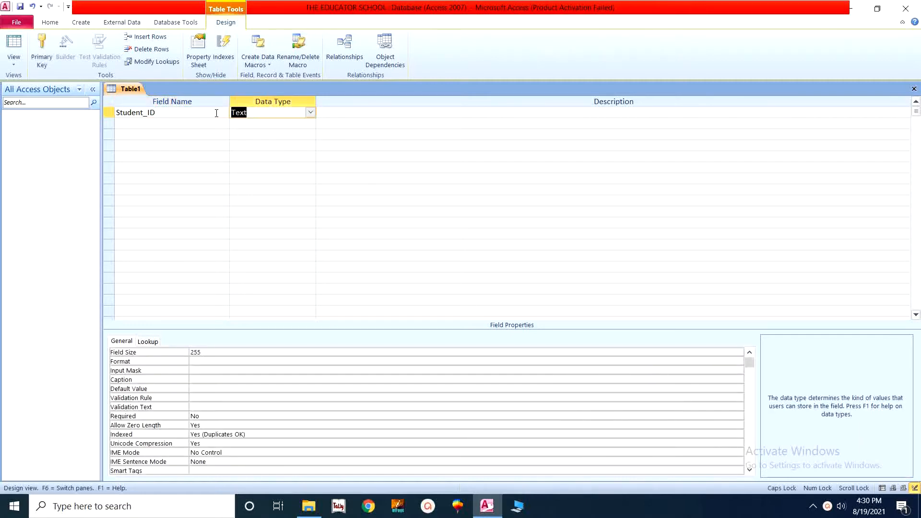
click(310, 113)
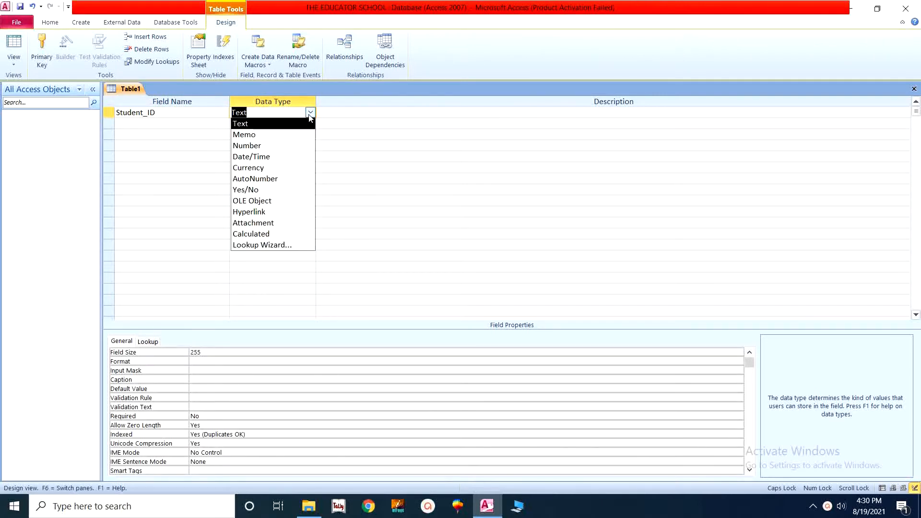
click(284, 179)
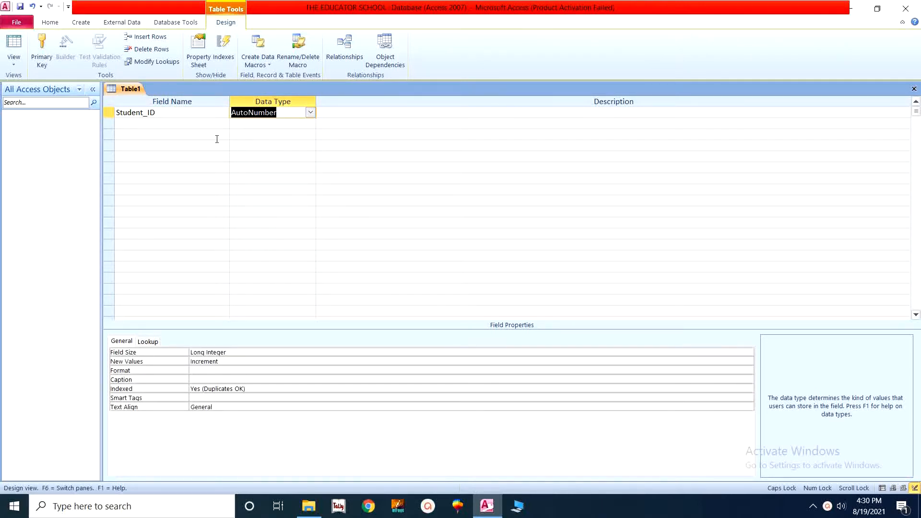
click(198, 124)
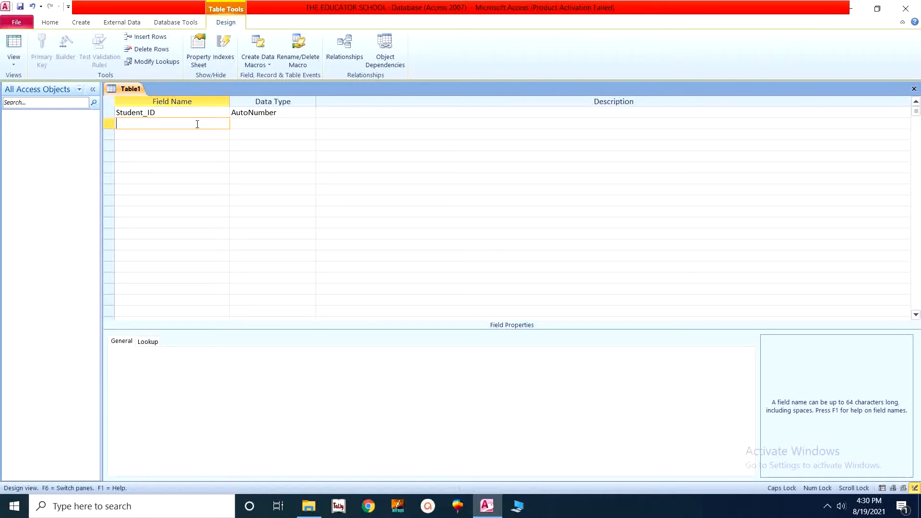
click(243, 114)
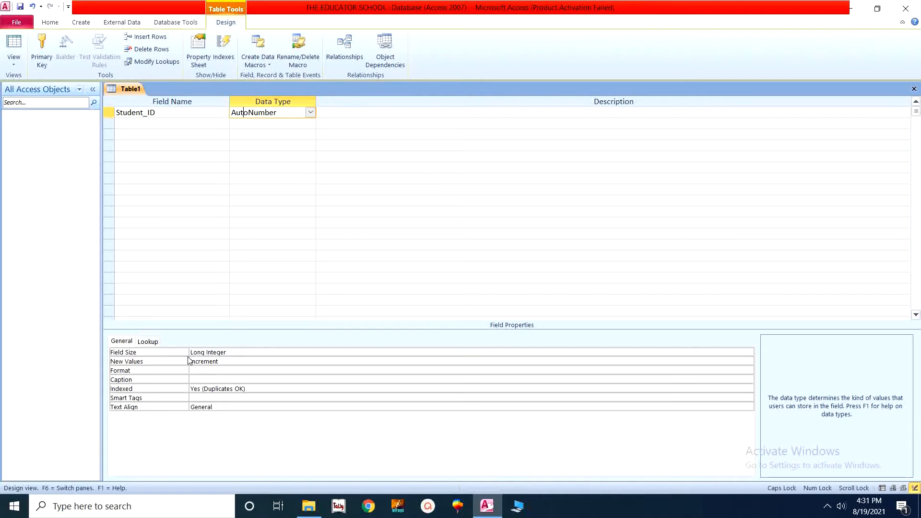
Step: Add a Student_Name field with the Text data type and the description "Student Full Name"
click(162, 124)
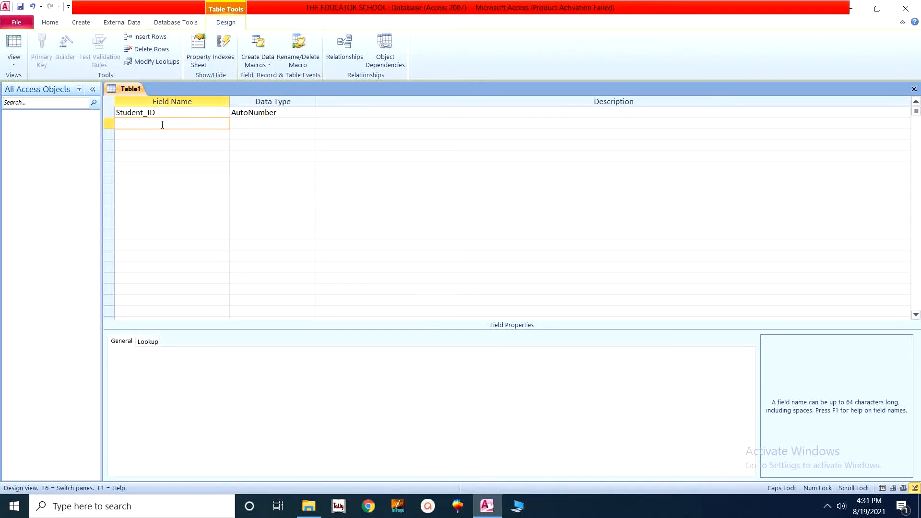
text(St)
key(Caps_Lock)
text(udent_)
key(Caps_Lock)
text(N)
key(Caps_Lock)
text(ame)
key(Tab)
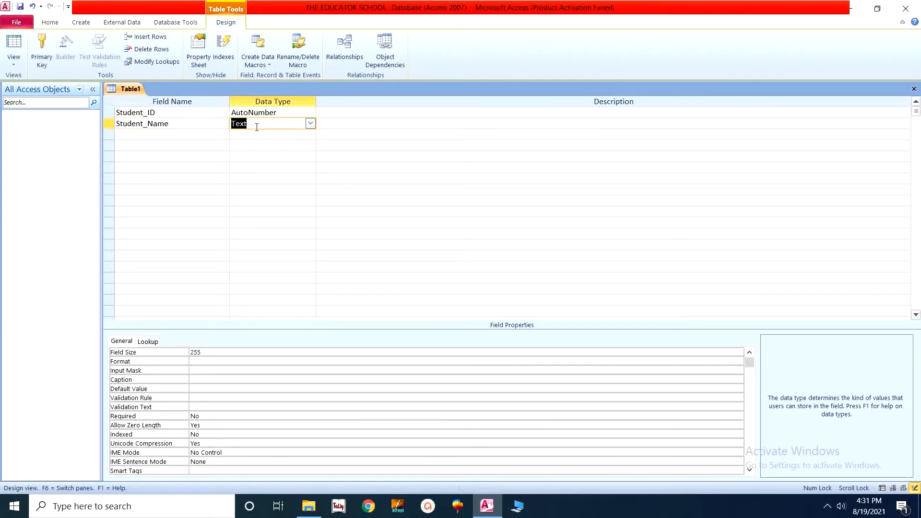
click(351, 126)
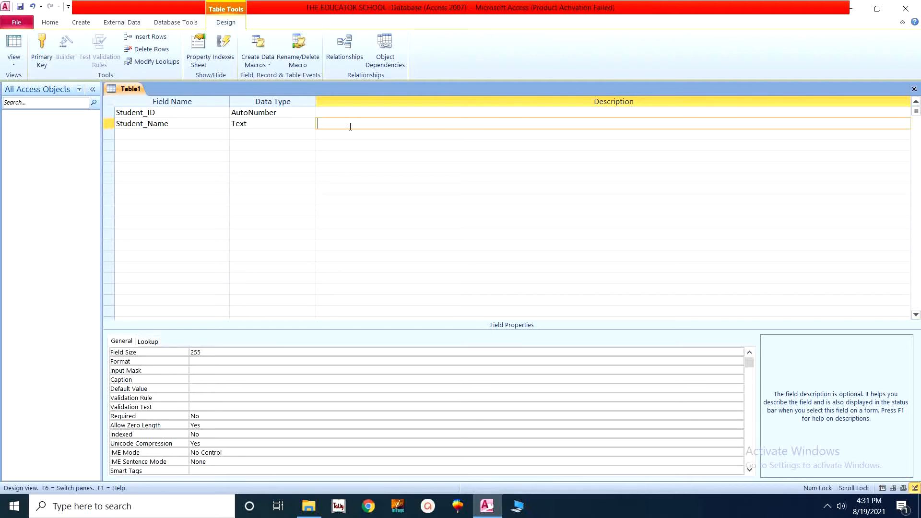
text(Student Full Name)
key(Return)
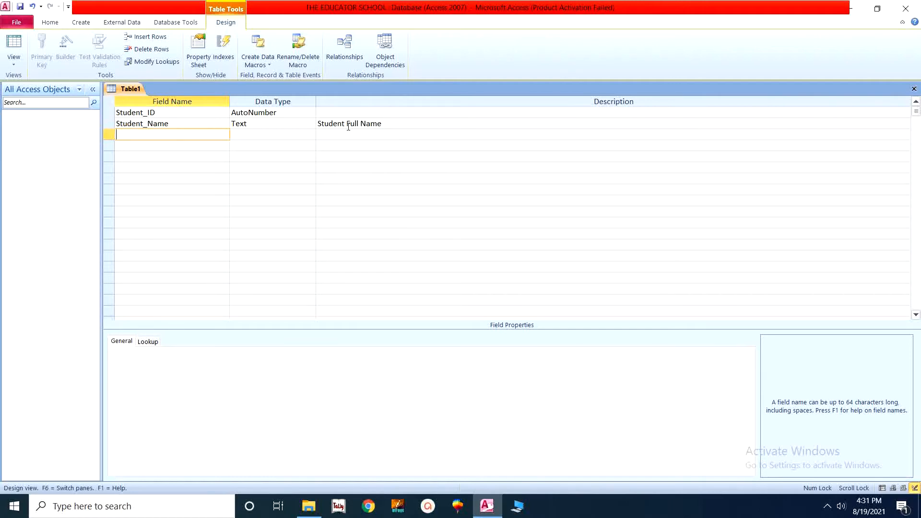
Step: Add an English field with the Number data type below Student_Name, leaving its description empty
text(English)
key(Return)
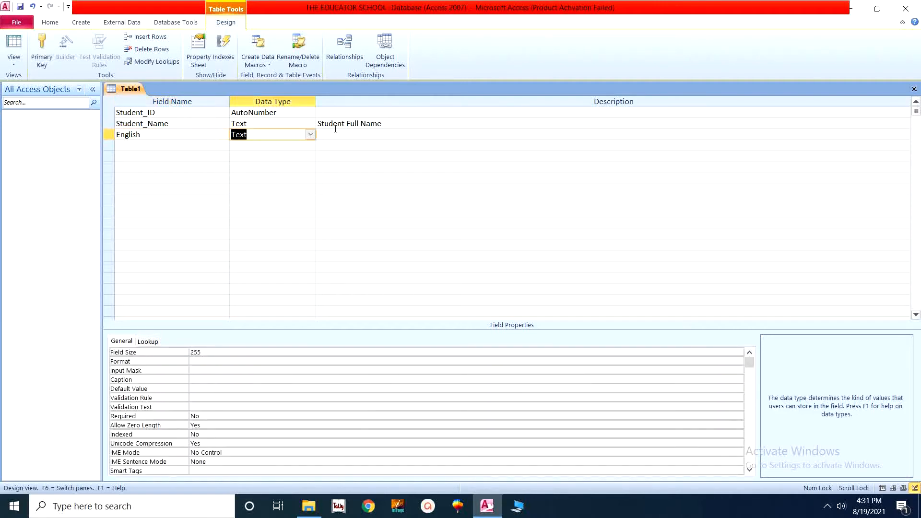
text(number)
key(Return)
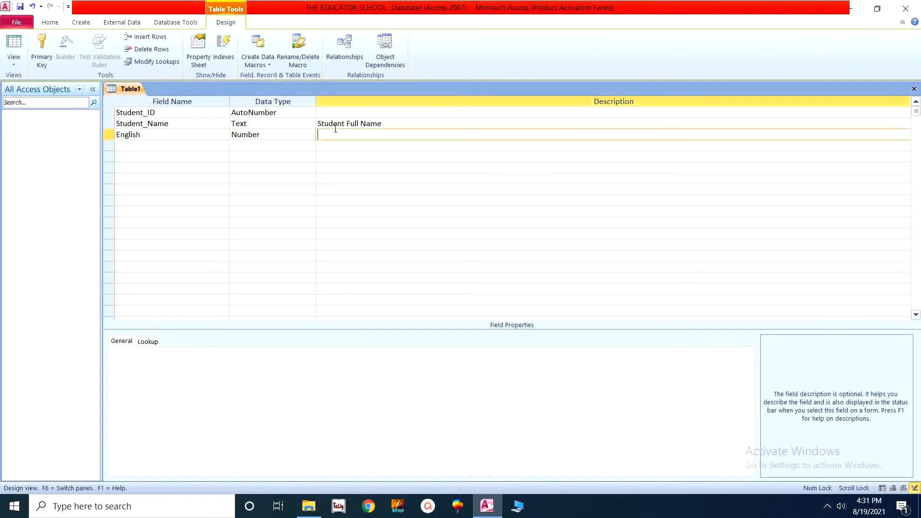
key(Return)
Step: Add a Mathematics field with the Number data type below English, without a description
key(Caps_Lock)
text(M)
key(Caps_Lock)
text(at)
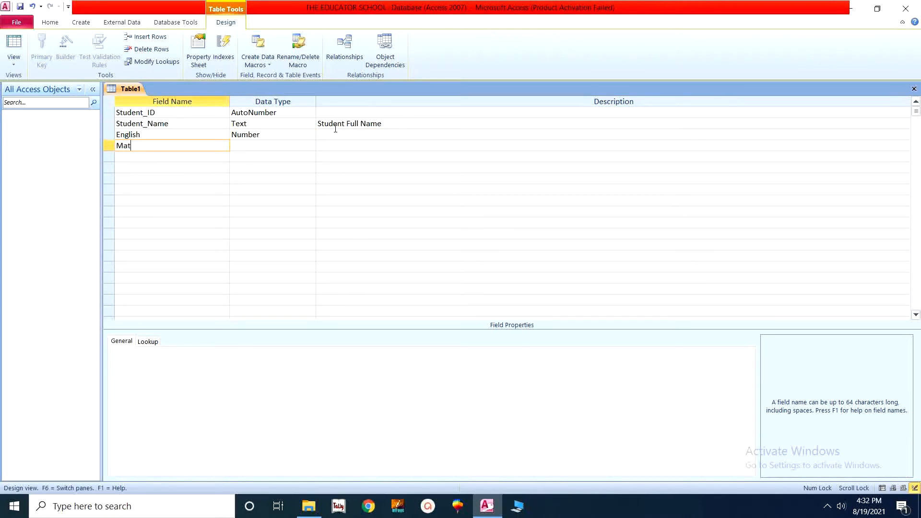
text(hematics)
key(Return)
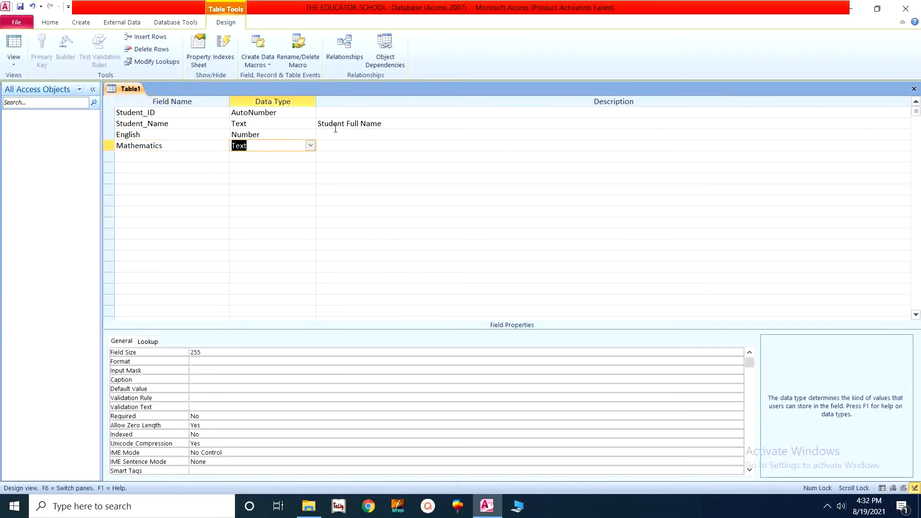
text(n)
key(Return)
key(Return)
Step: Add a Chemistry field with the Number data type below Mathematics, without a description
key(Caps_Lock)
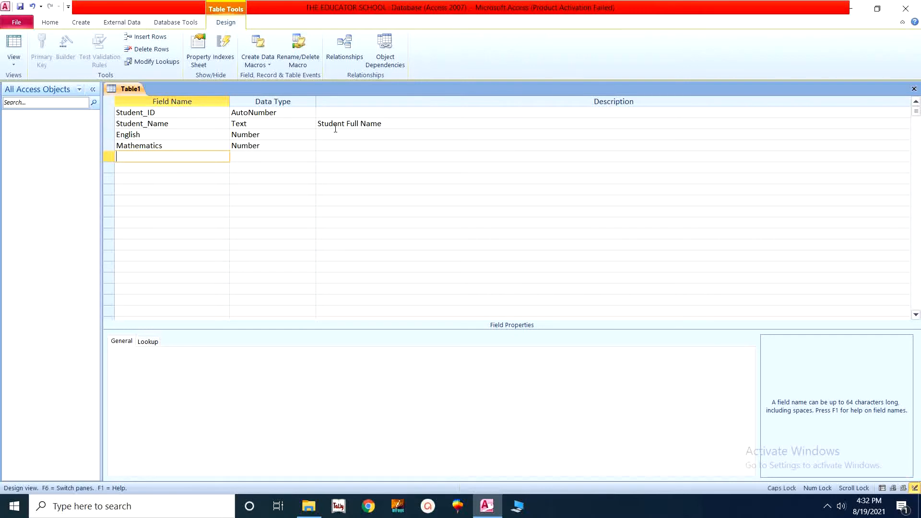
text(C)
key(Caps_Lock)
text(hemistry)
key(Return)
text(n)
key(Return)
key(Return)
Step: Add a Physics field with the Number data type below Chemistry, without a description
text(p)
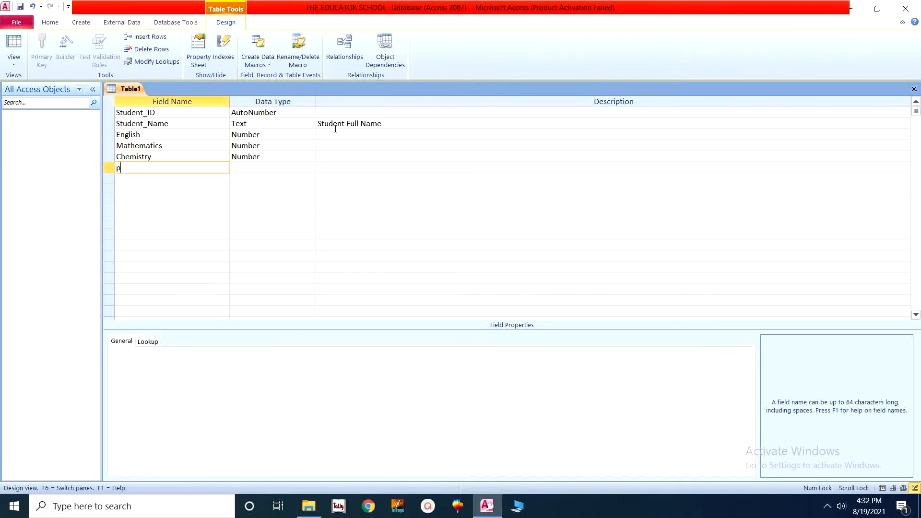
key(BackSpace)
key(Caps_Lock)
text(P)
key(Caps_Lock)
text(hysics)
key(Return)
text(n)
key(Return)
key(Return)
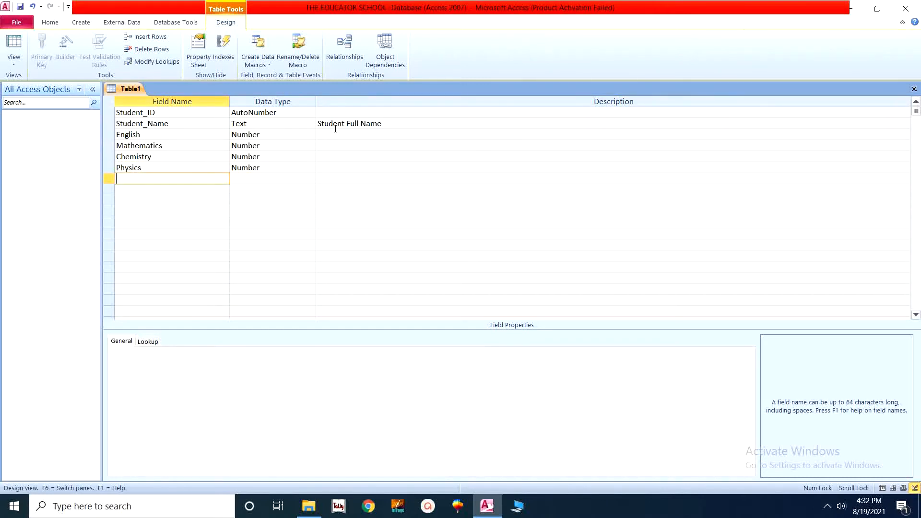
Step: Add a Computer field with the Number data type below Physics, without a description
key(Caps_Lock)
text(C)
key(Caps_Lock)
text(omputer)
key(Tab)
text(n)
key(Tab)
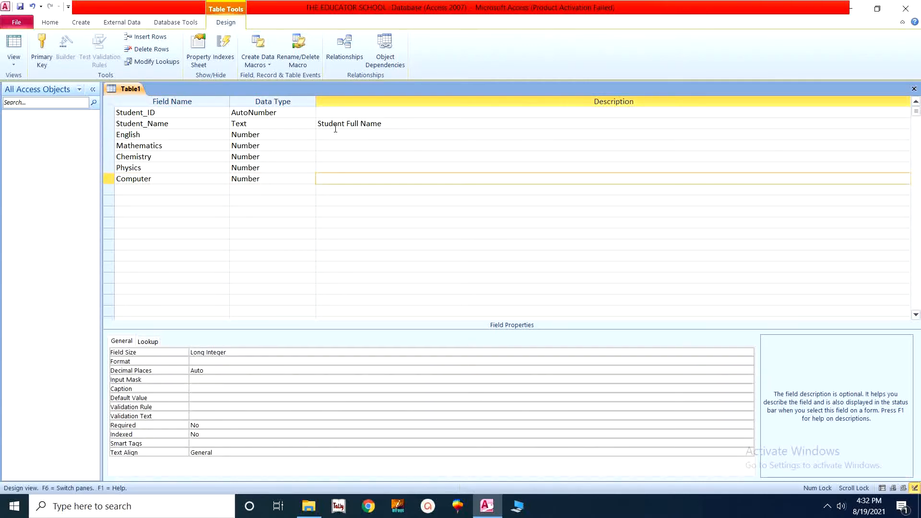
key(Tab)
Step: Add a Total field with the Number data type and the description "Out of 500"
text(T)
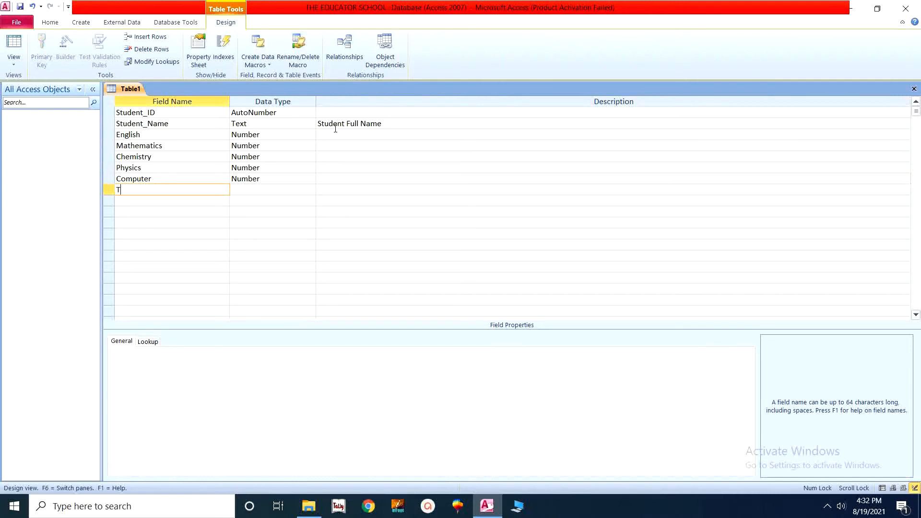
text(otal)
key(Tab)
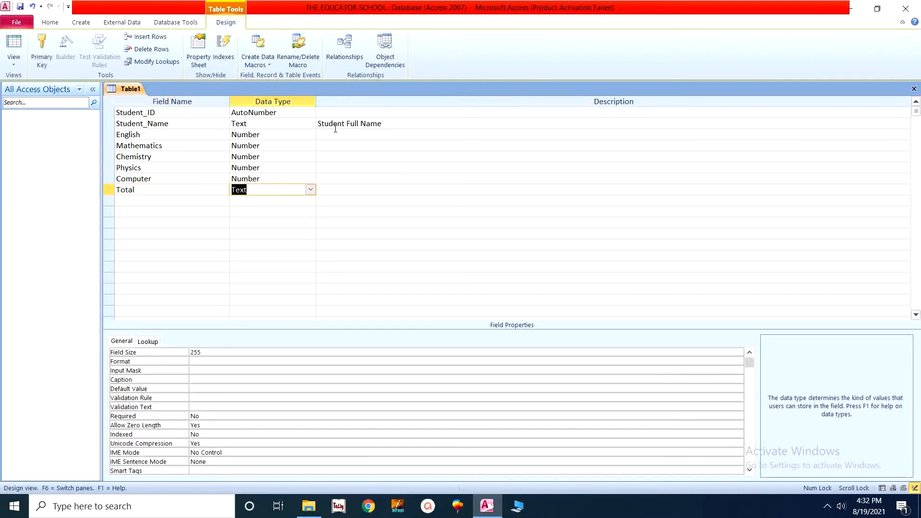
text(number)
key(Tab)
key(Caps_Lock)
text(O)
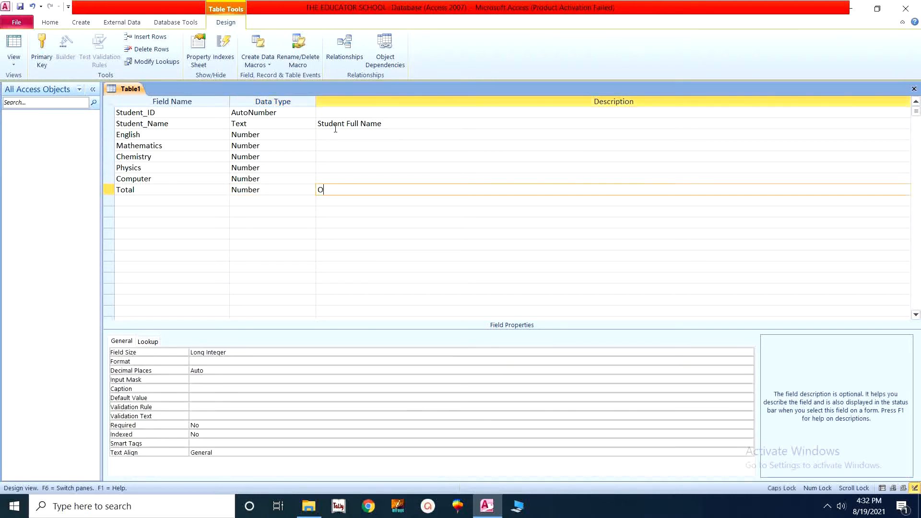
key(Caps_Lock)
text(ut of 500)
key(Return)
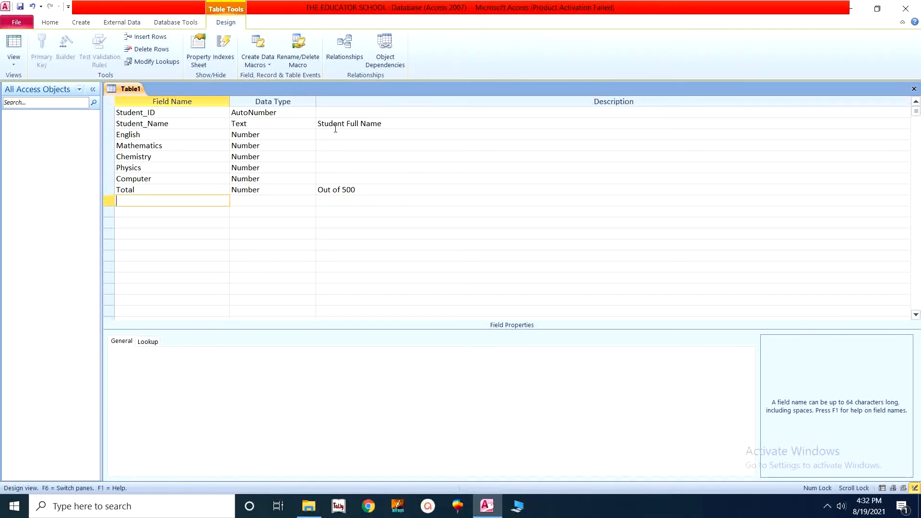
Step: Add a Percentage field with the Number data type below Total, without a description
key(Caps_Lock)
text(P)
key(Caps_Lock)
text(ercentage)
key(Return)
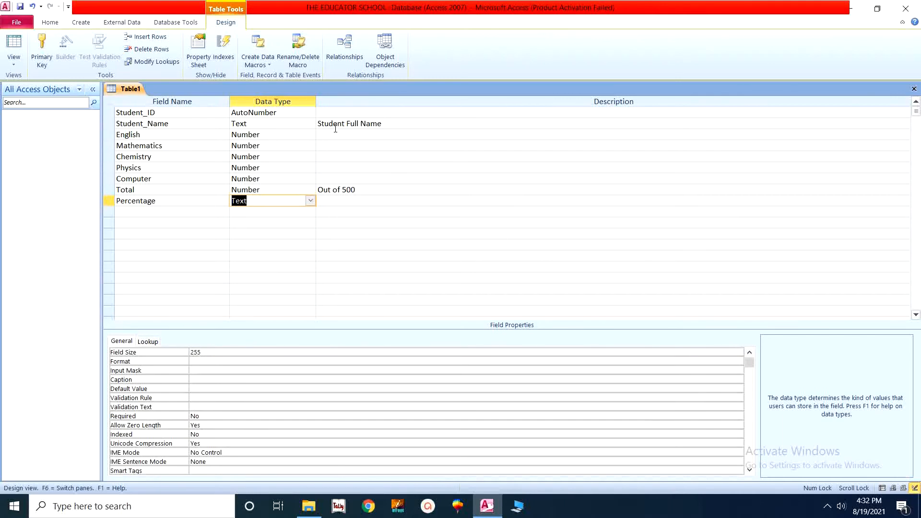
text(number)
key(Return)
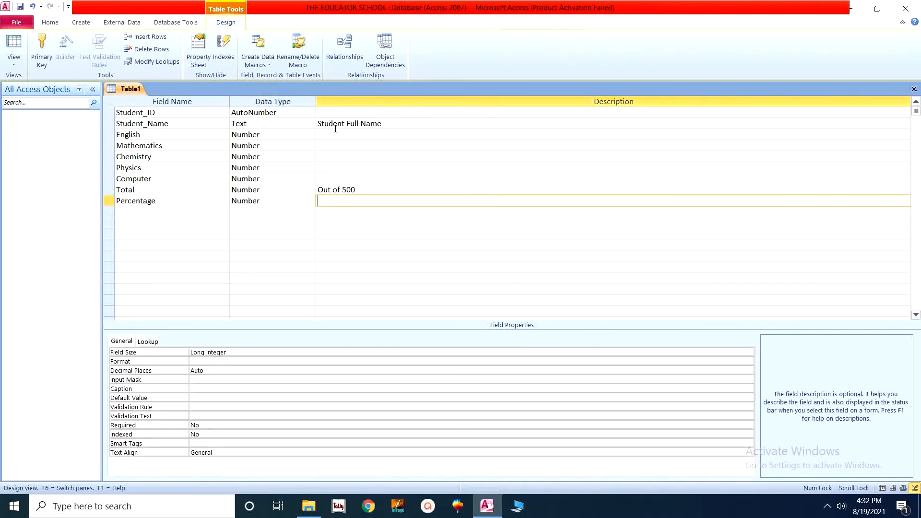
key(Return)
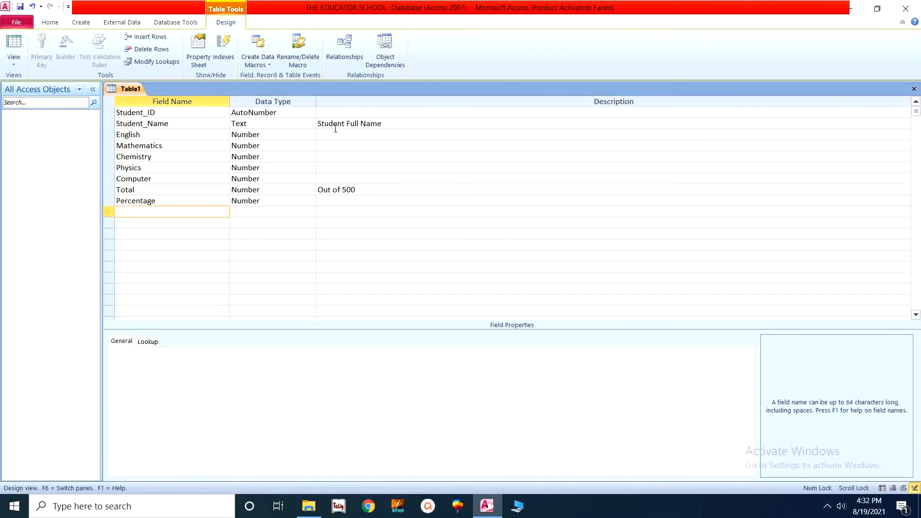
Step: Add a field named Grade below Percentage with the default Text data type
key(Caps_Lock)
text(G)
key(Caps_Lock)
text(rade)
key(Return)
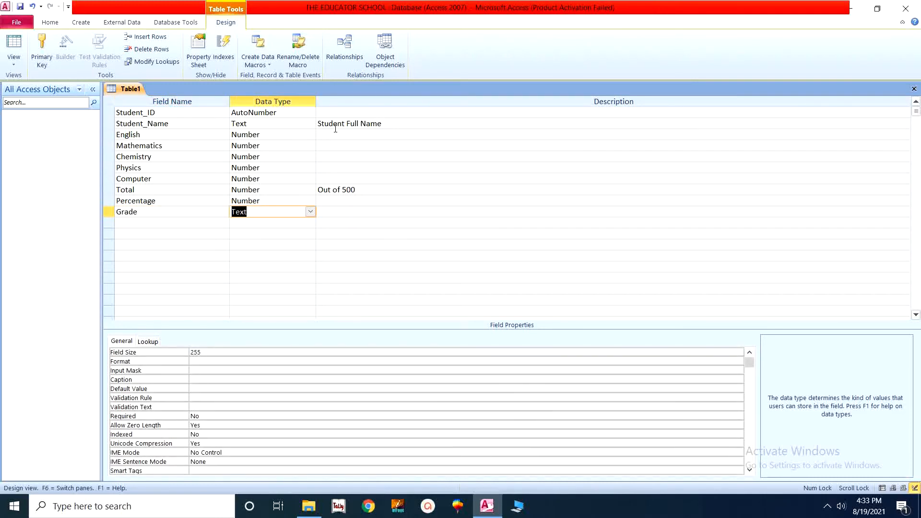